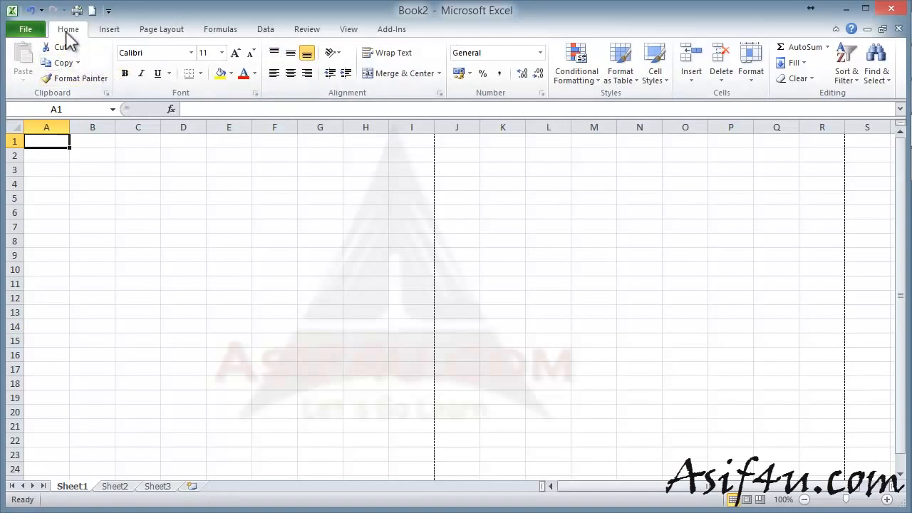
click(107, 30)
click(151, 30)
click(218, 30)
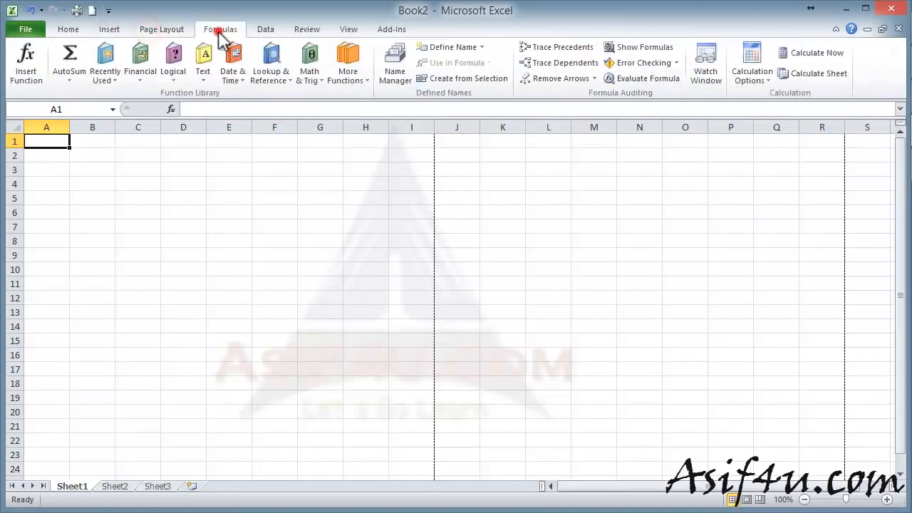
click(276, 32)
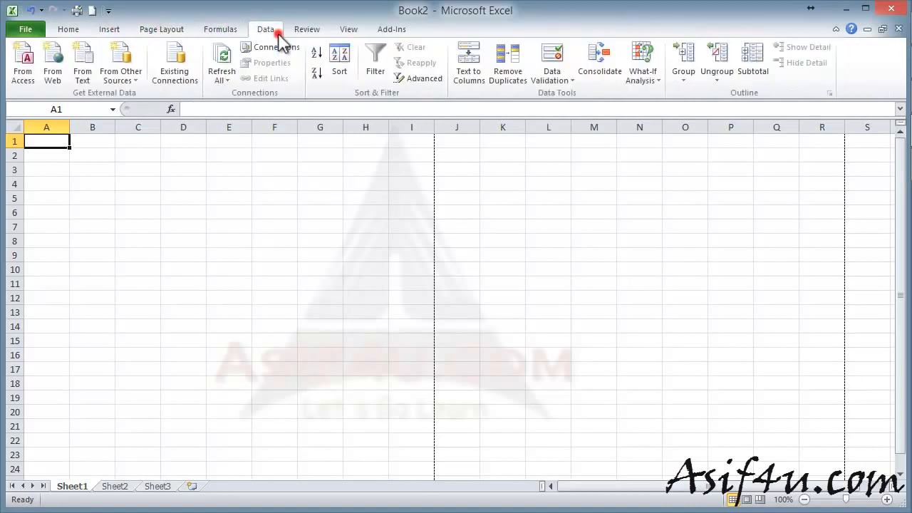
click(71, 30)
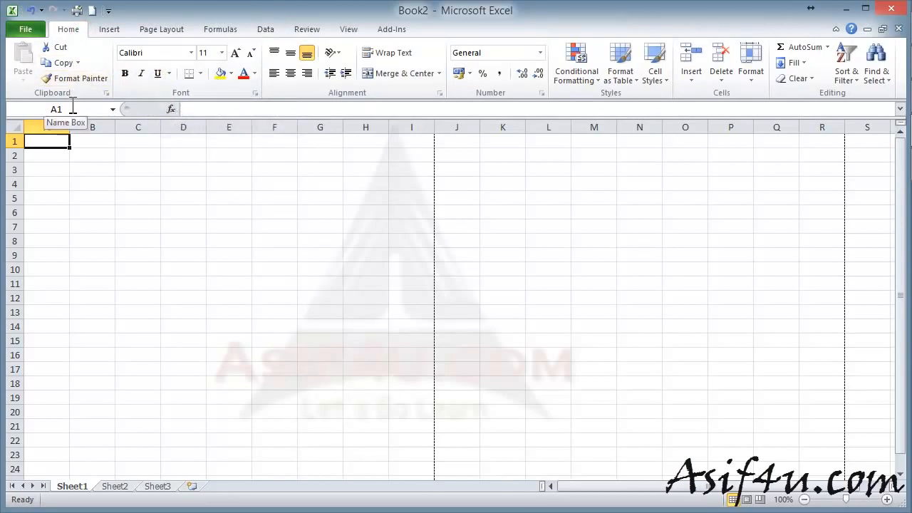
Select individual cells in column B, including B4 and B2, and finish on cell A1
click(84, 187)
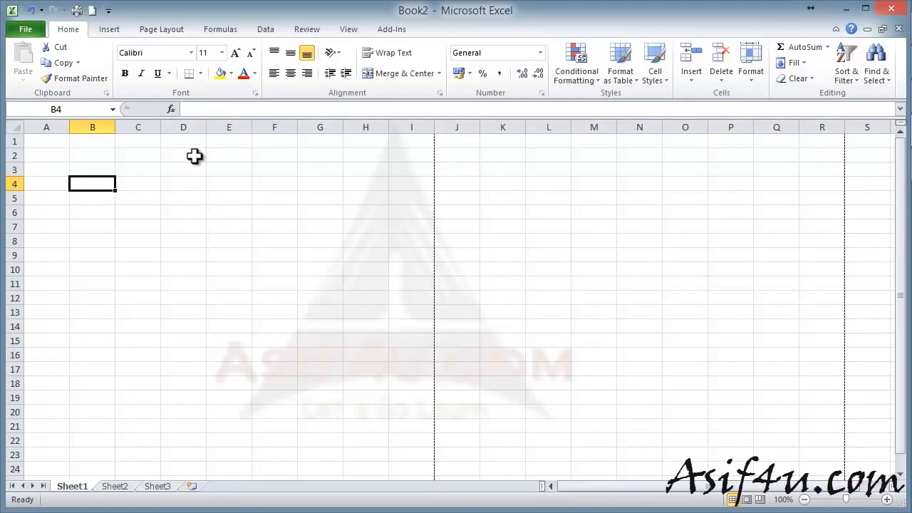
click(79, 158)
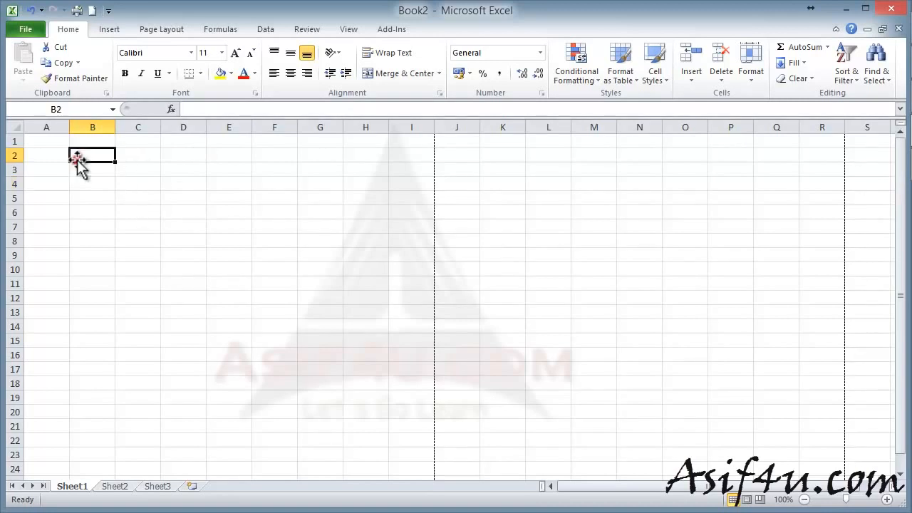
click(94, 195)
click(42, 144)
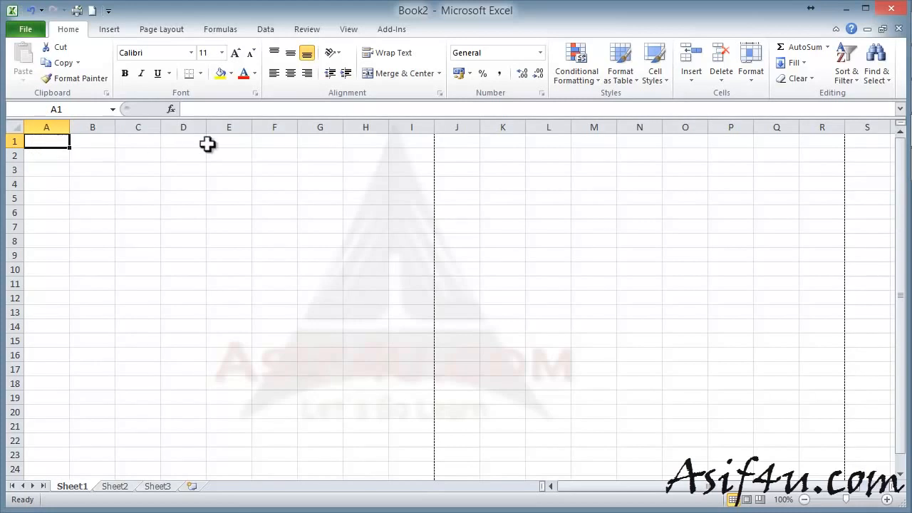
Examine how far the columns and rows of Sheet1 continue beyond the first screen, and return to the sheet's beginning
scroll(569, 247, down, 3)
scroll(427, 249, up, 3)
click(603, 486)
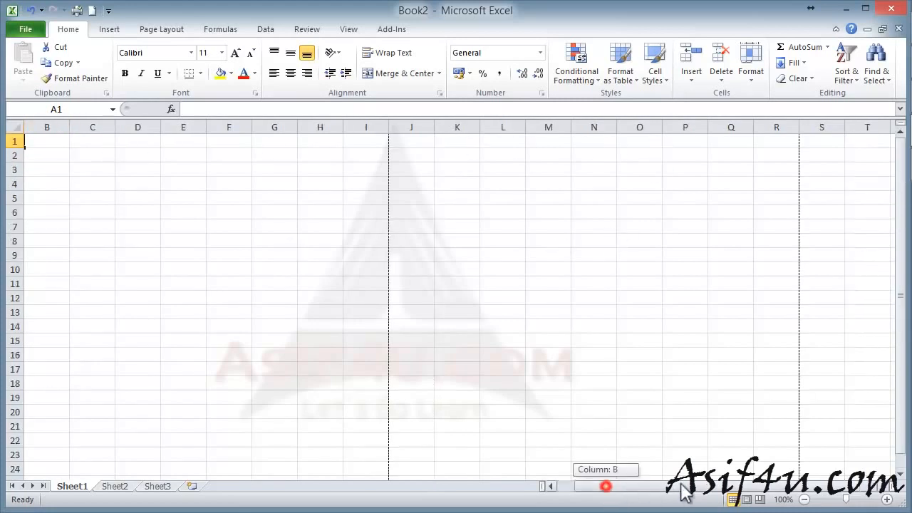
click(886, 486)
click(885, 488)
click(885, 488)
click(885, 488)
click(884, 488)
click(885, 488)
click(884, 488)
click(884, 488)
click(884, 488)
drag(812, 488, 617, 479)
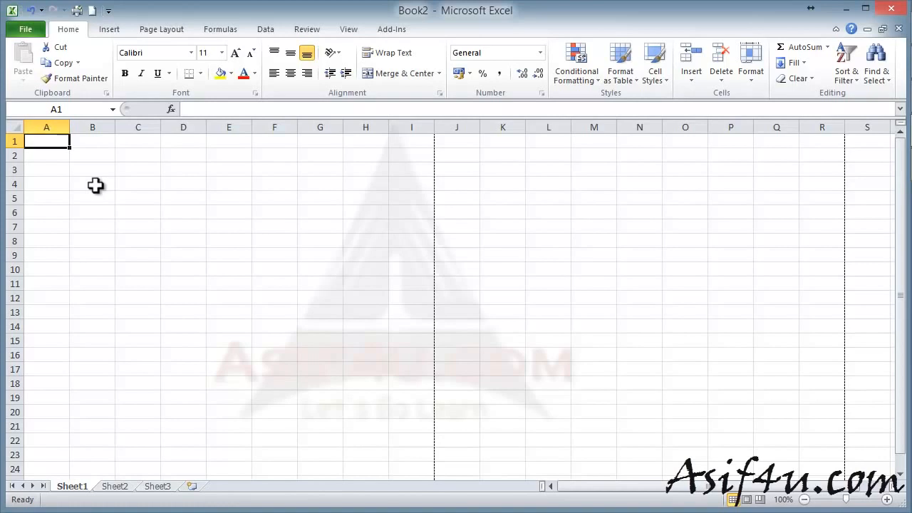
scroll(110, 237, down, 1)
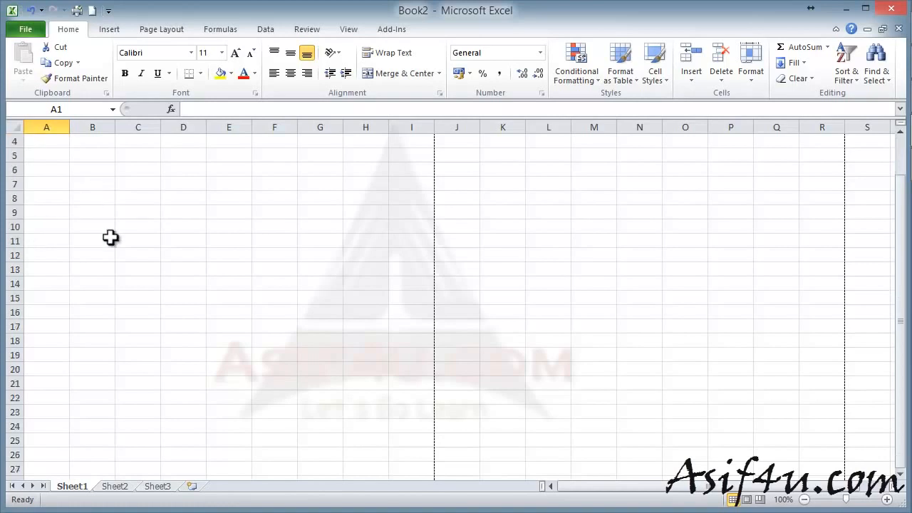
scroll(110, 238, down, 13)
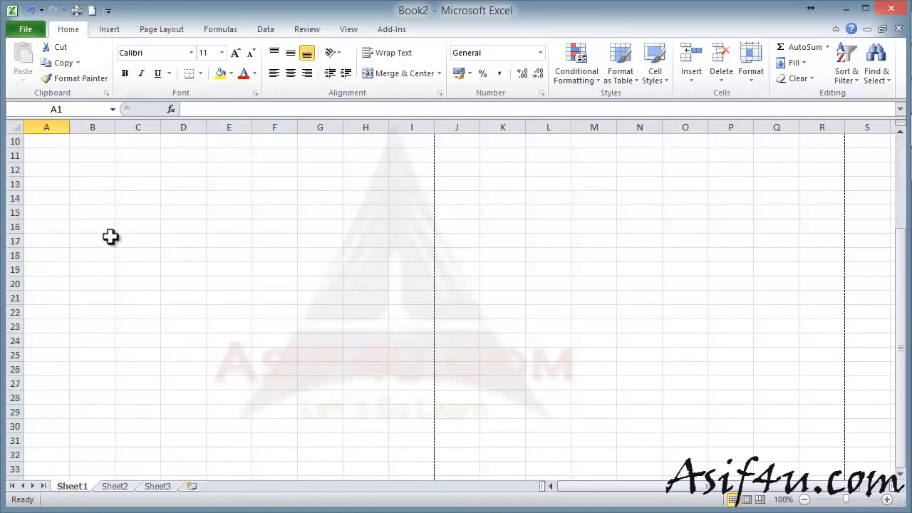
scroll(110, 238, up, 8)
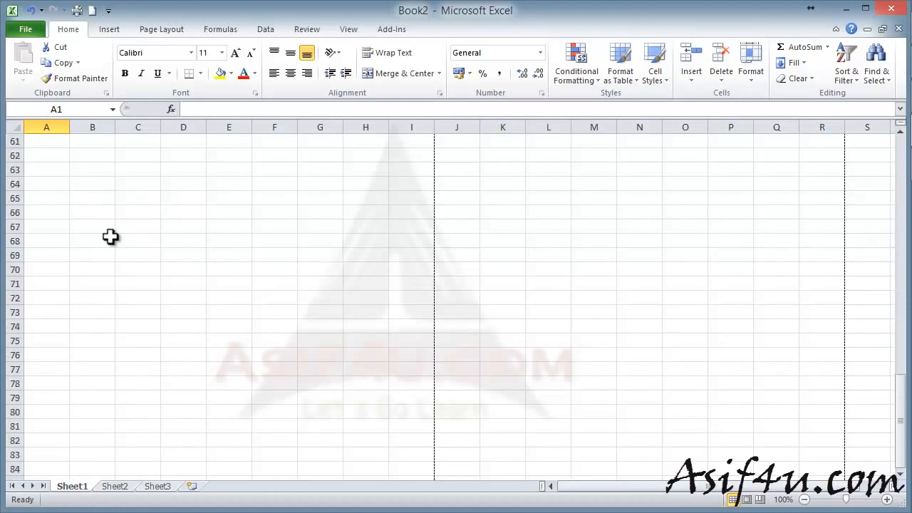
scroll(109, 237, up, 6)
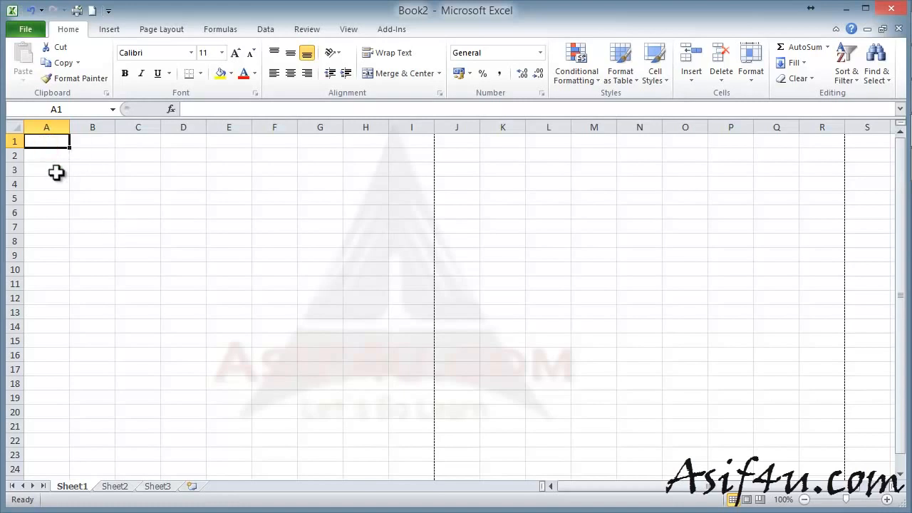
Jump from A1 to the sheet's last column and last row, and return along the outer edges to A1
key(ctrl+Right)
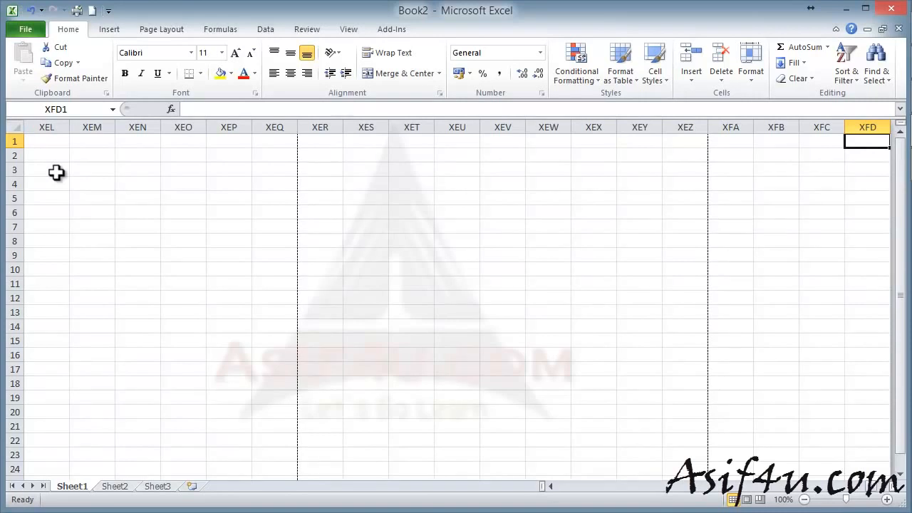
key(ctrl+Down)
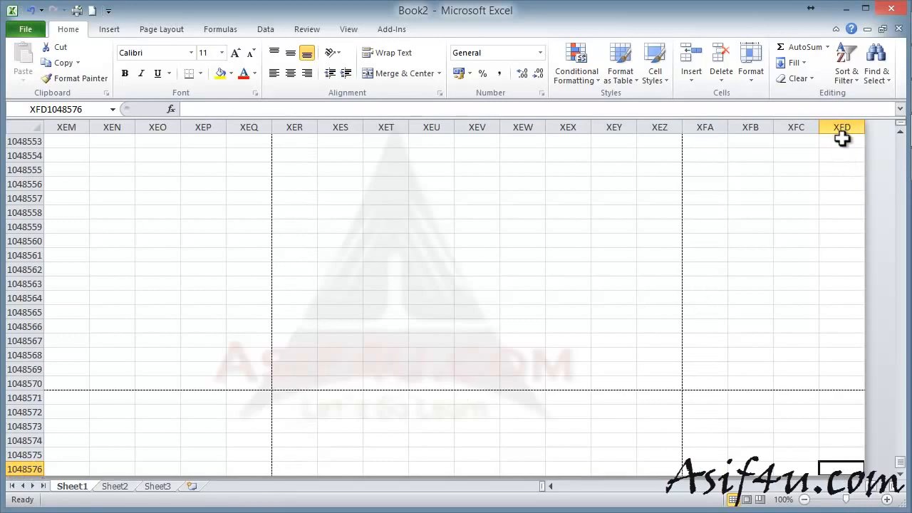
key(ctrl+Left)
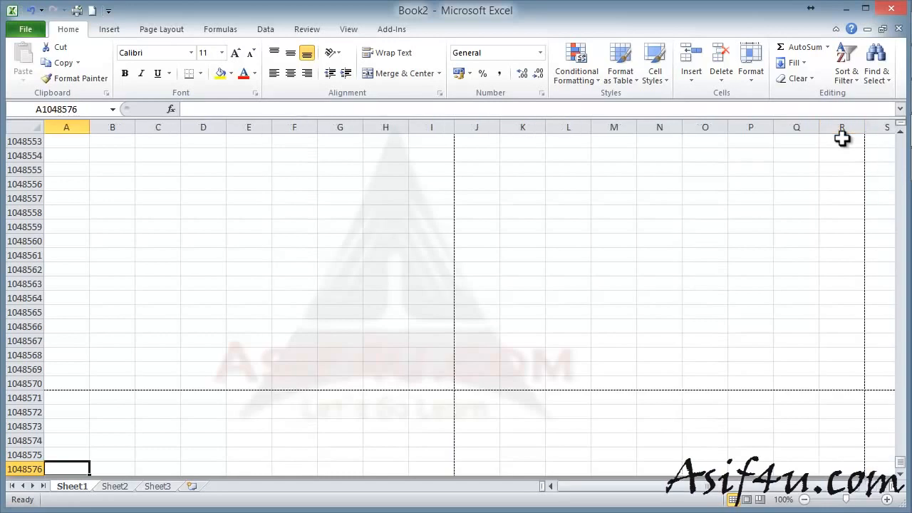
key(ctrl+Up)
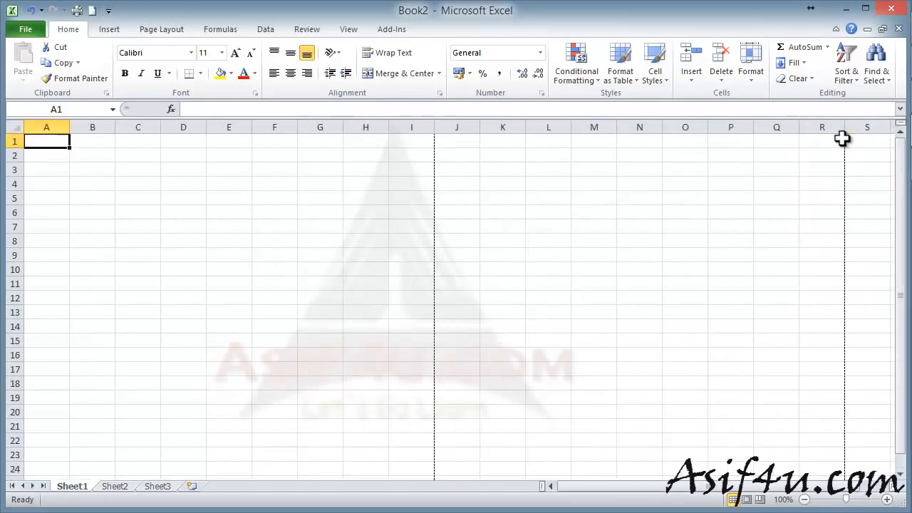
Select cell B8, zoom the worksheet out to 40%, and bring the zoom back up through 100% to 110%
click(95, 238)
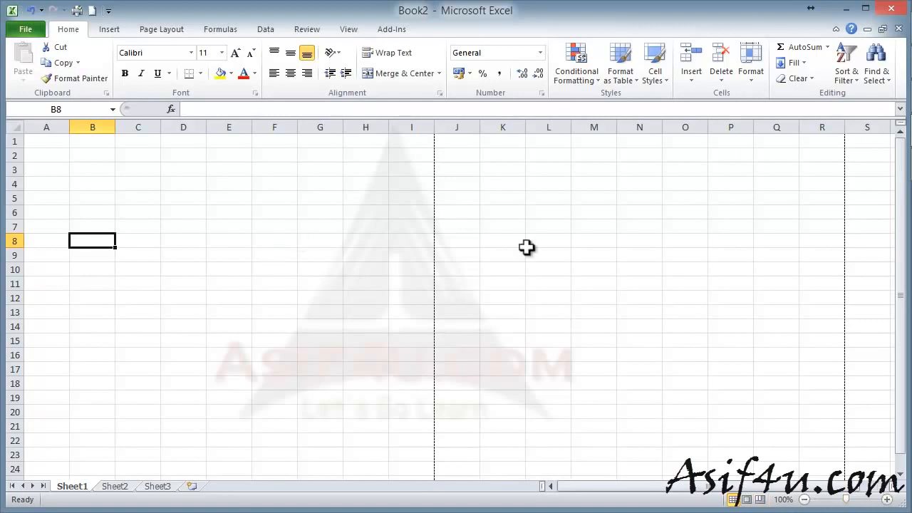
click(804, 500)
click(804, 499)
click(804, 499)
click(804, 499)
click(804, 499)
click(804, 499)
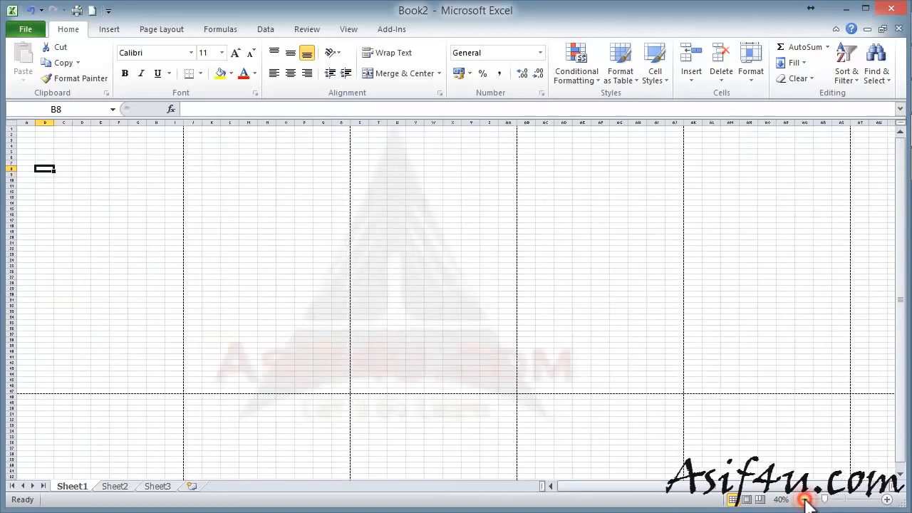
drag(824, 498, 846, 499)
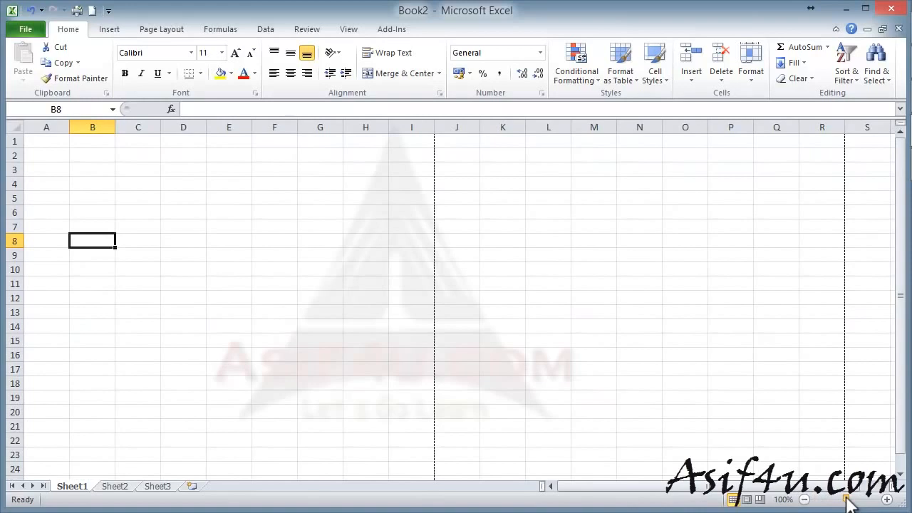
click(887, 499)
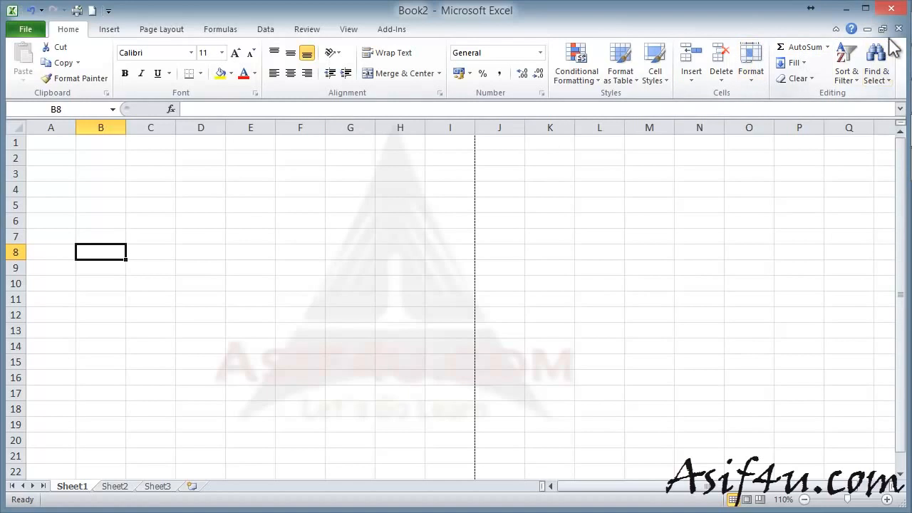
Minimize the ribbon, show the Data commands temporarily, and restore the full ribbon with the Home commands
click(835, 29)
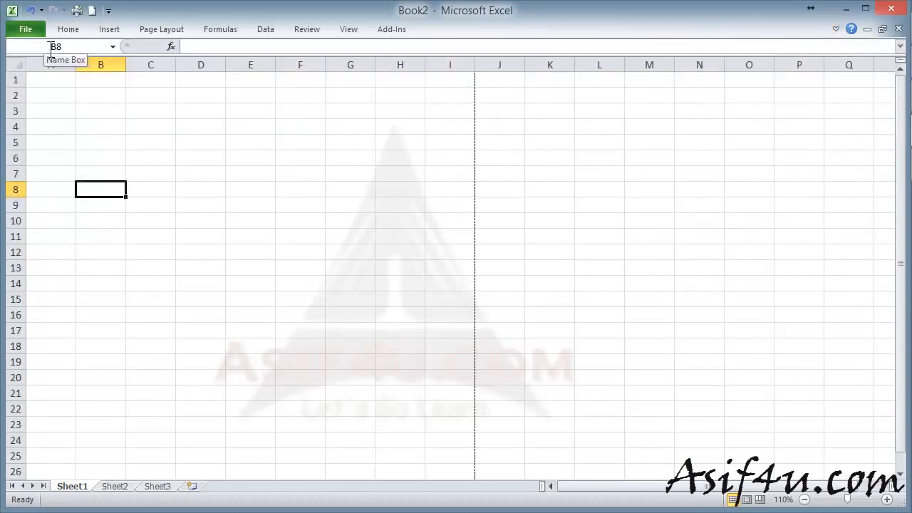
click(265, 30)
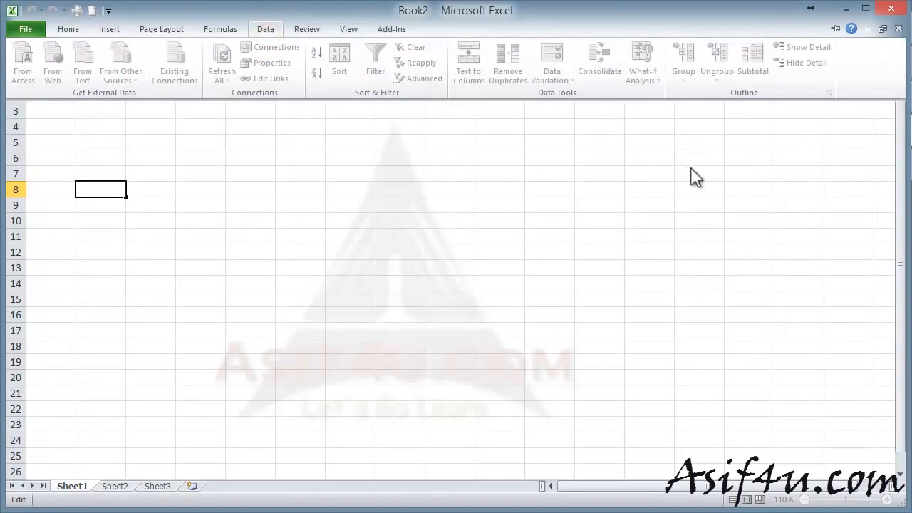
click(816, 25)
click(834, 29)
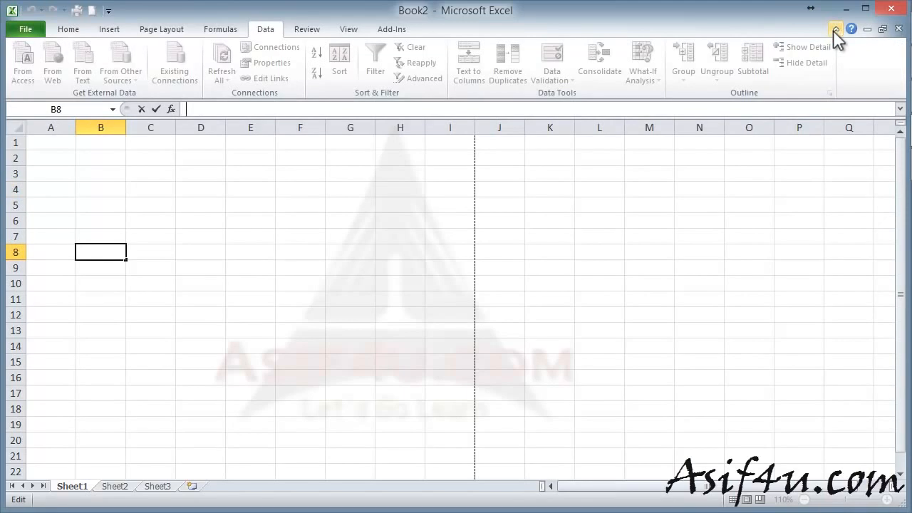
click(65, 30)
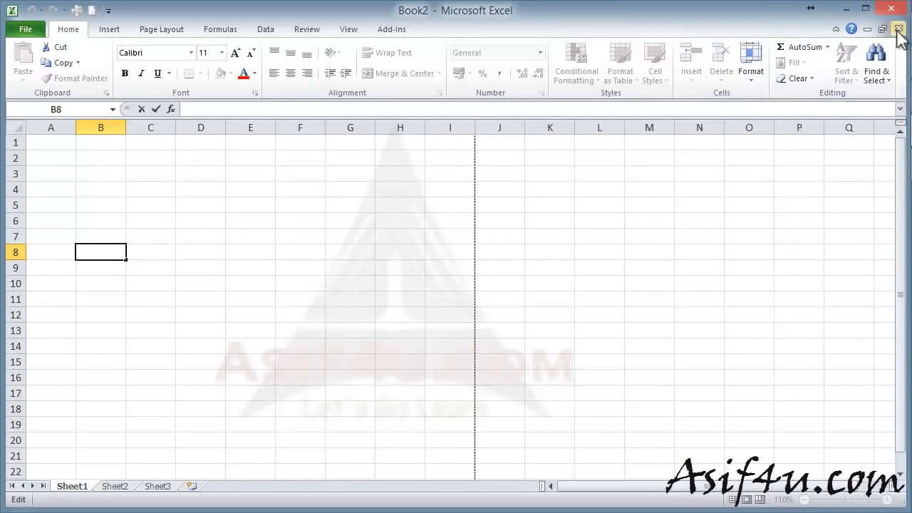
click(782, 191)
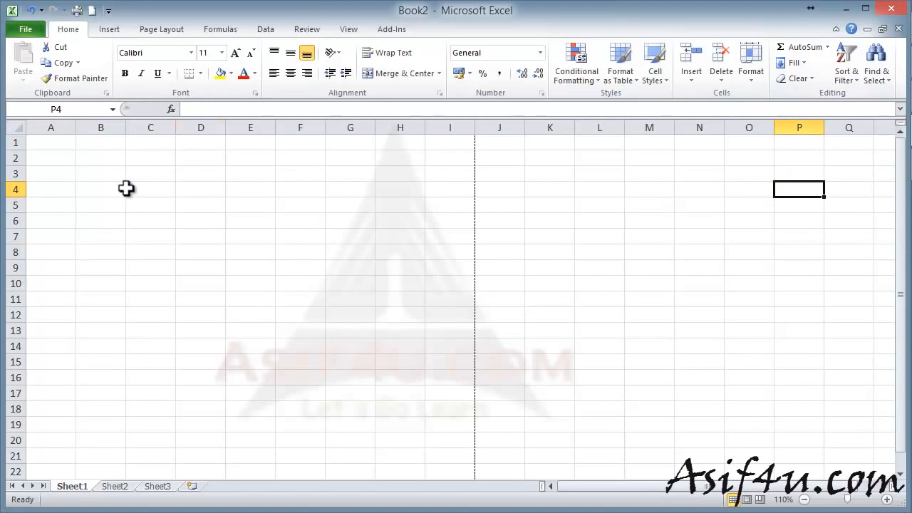
View the information page for Book2, glance at the insert and page layout commands, and return to the information page
click(22, 40)
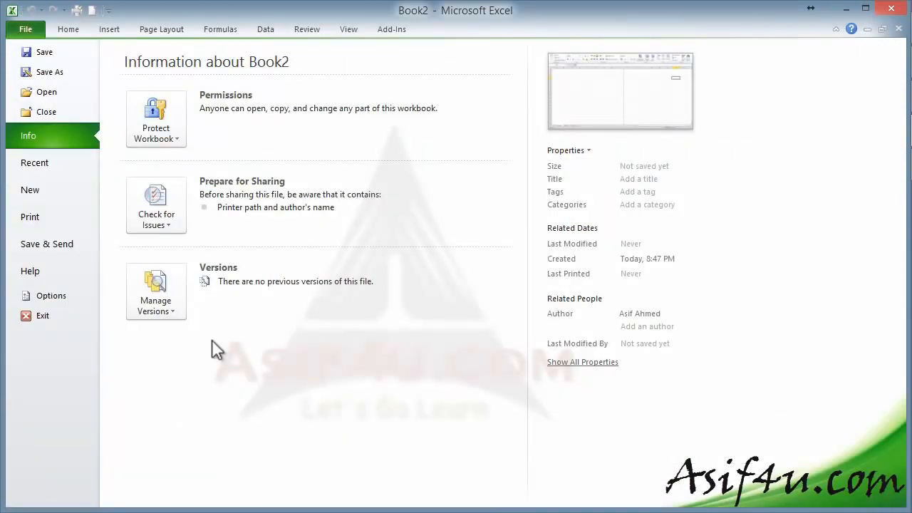
click(63, 30)
click(109, 32)
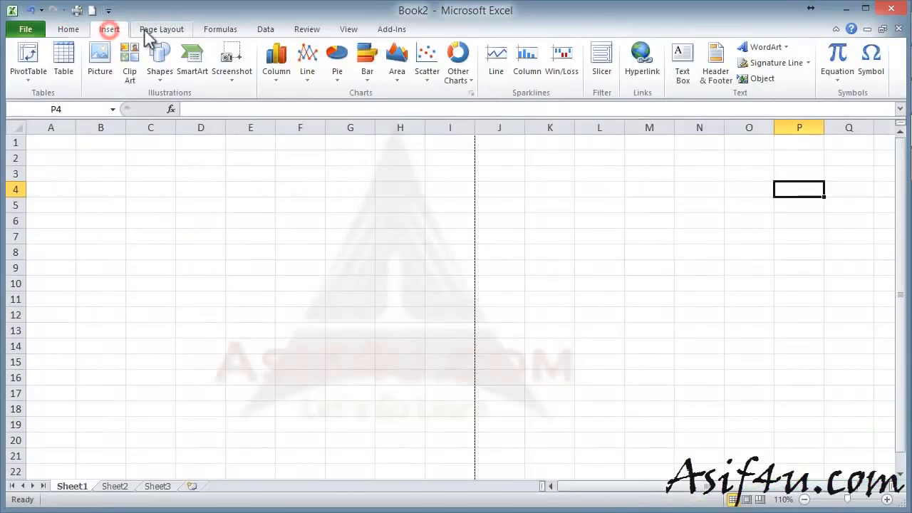
click(152, 32)
click(81, 28)
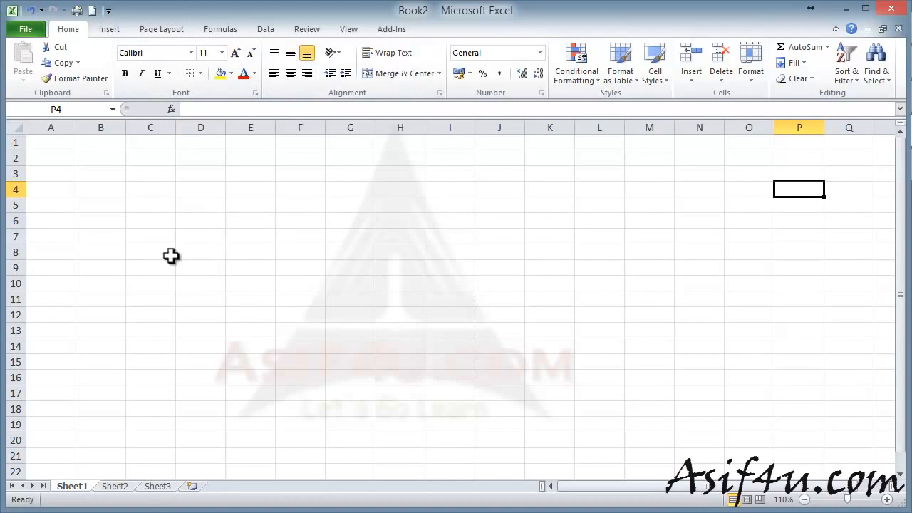
click(27, 30)
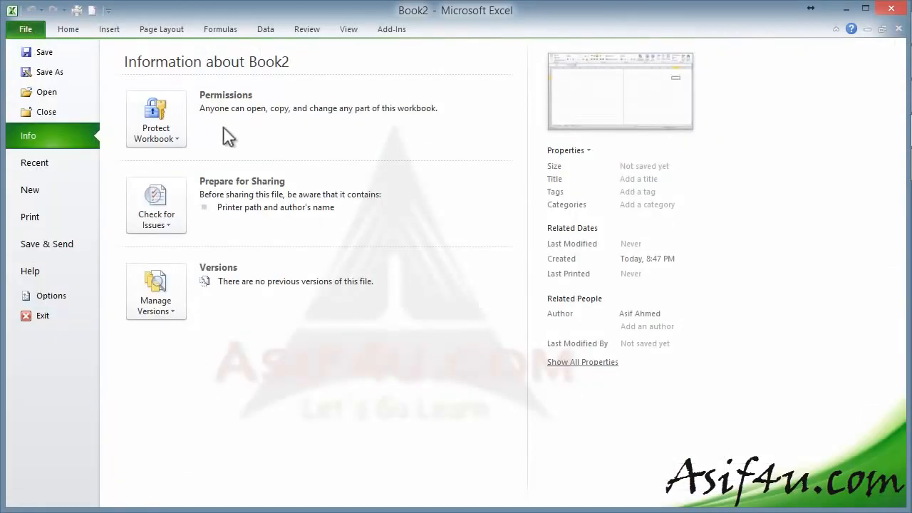